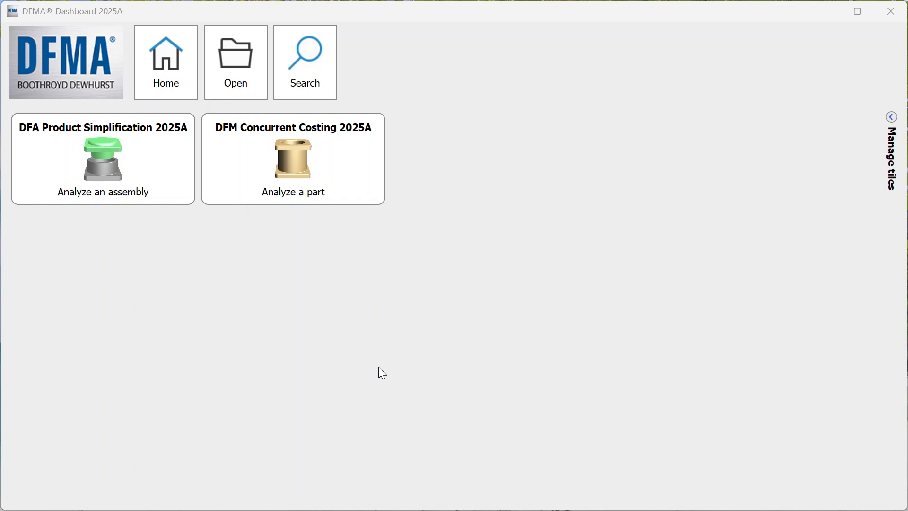
Step: Start a part analysis in DFM Concurrent Costing and load the Forged eye.stp CAD model from CAD Models for Demos
click(334, 201)
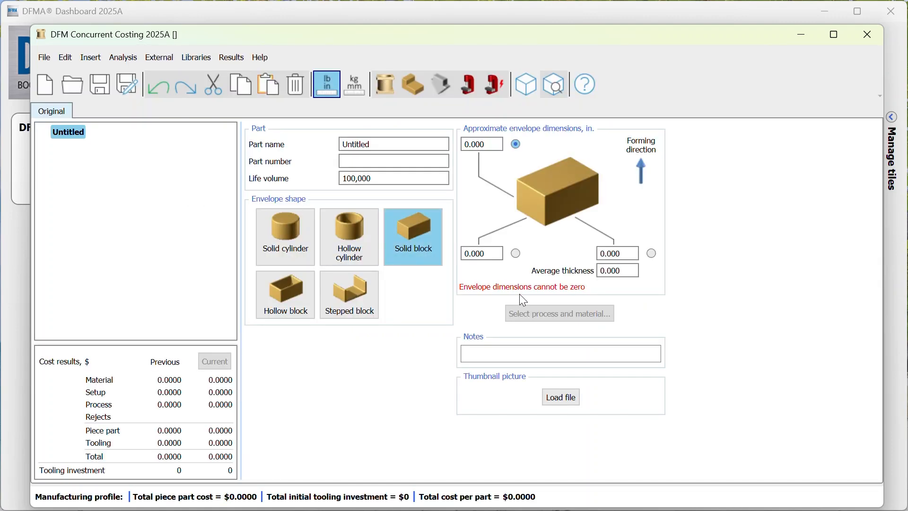
click(531, 92)
scroll(265, 341, down, 4)
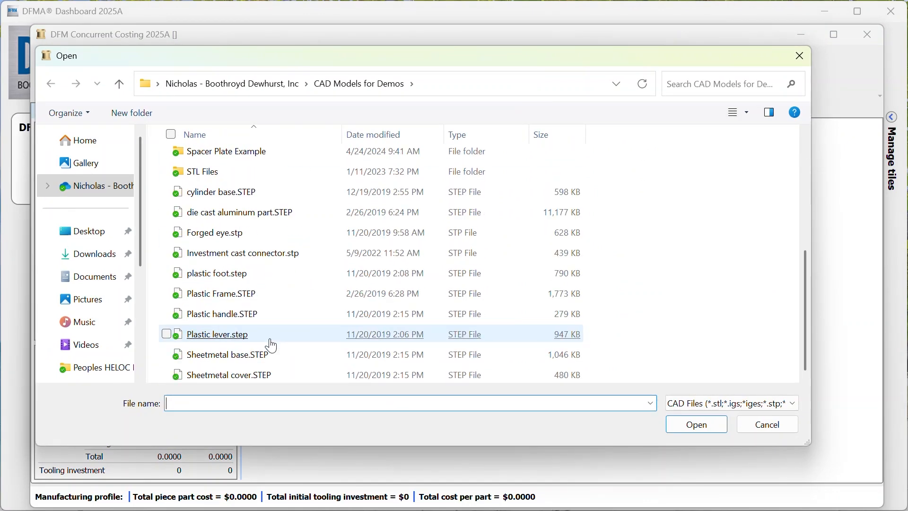
double_click(256, 234)
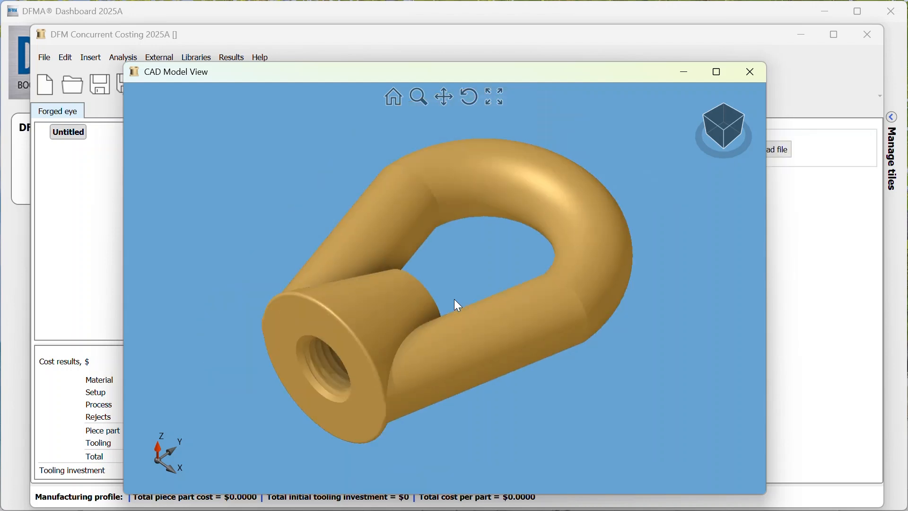
drag(432, 298, 413, 281)
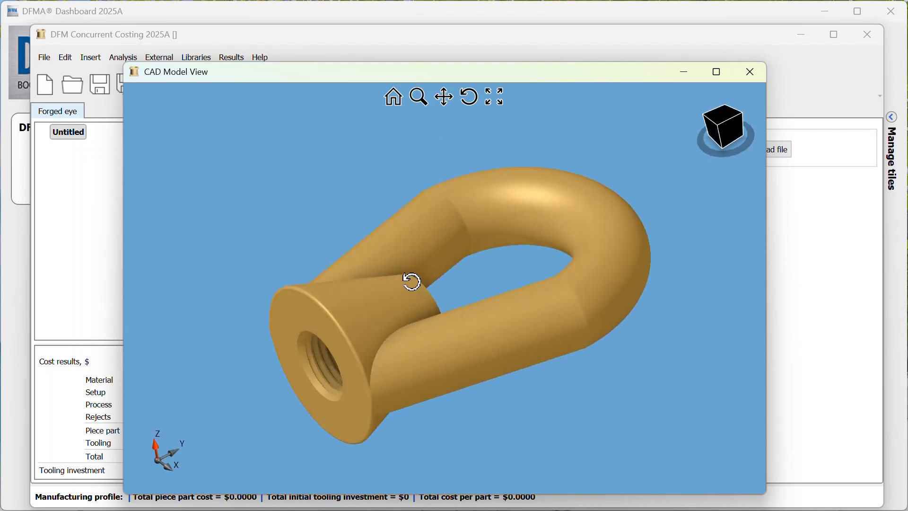
click(754, 78)
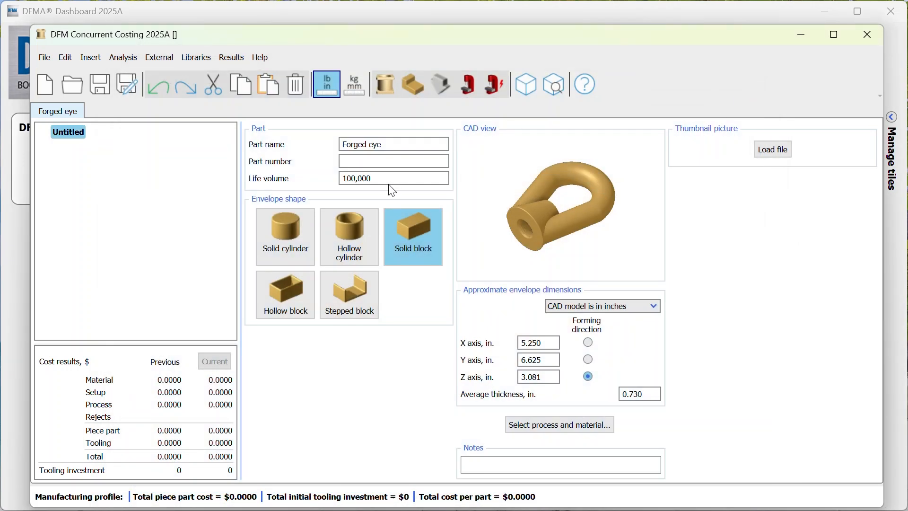
Step: Set the part's life volume to 10,000 and its envelope shape to Hollow block
double_click(396, 178)
text(10)
click(288, 296)
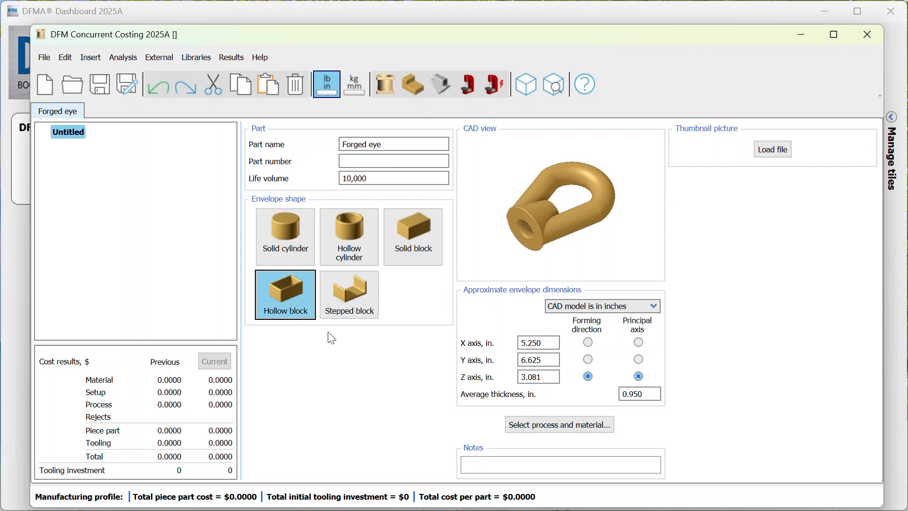
Step: Assign the hot forging process with the 25A BDI China manufacturing profile and High strength low alloy steel as the material
click(544, 429)
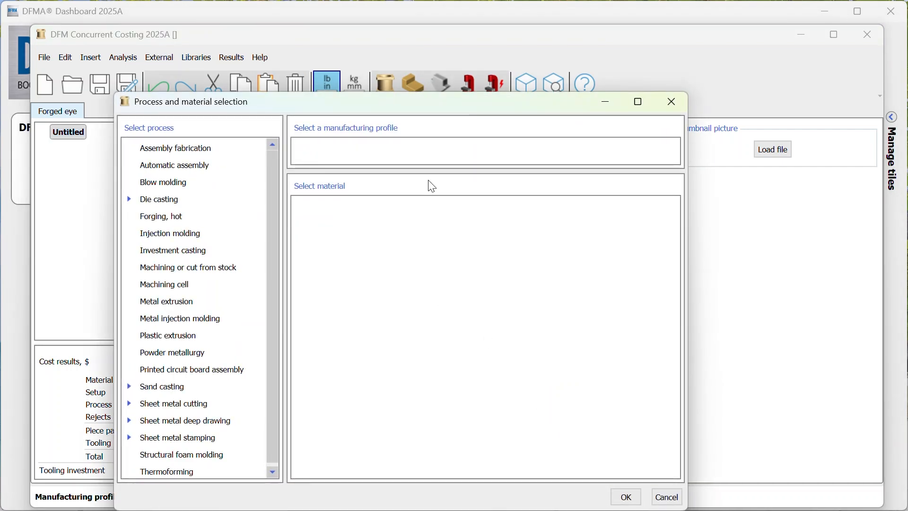
drag(430, 108, 468, 79)
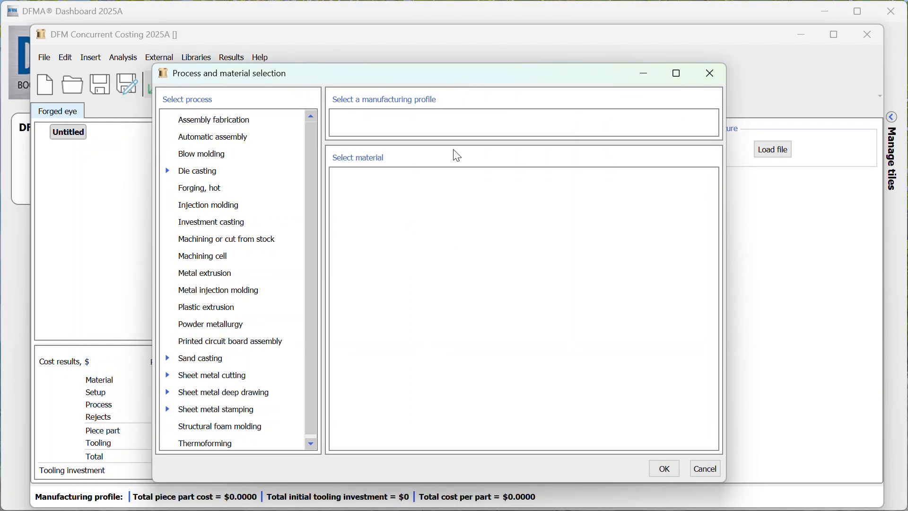
drag(456, 143, 457, 199)
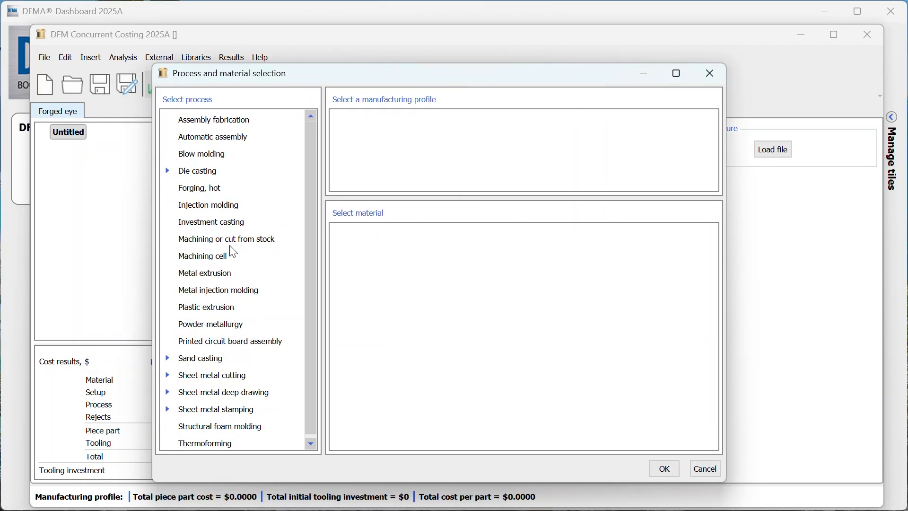
click(206, 192)
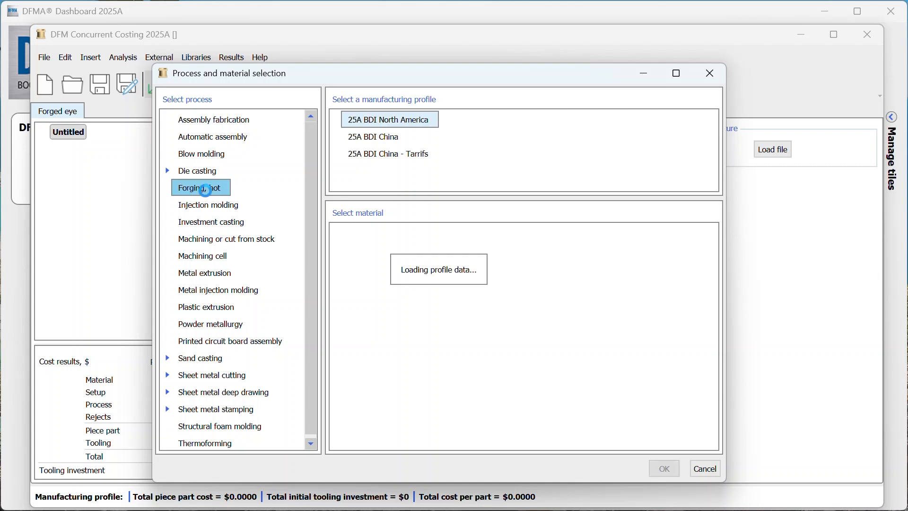
click(383, 138)
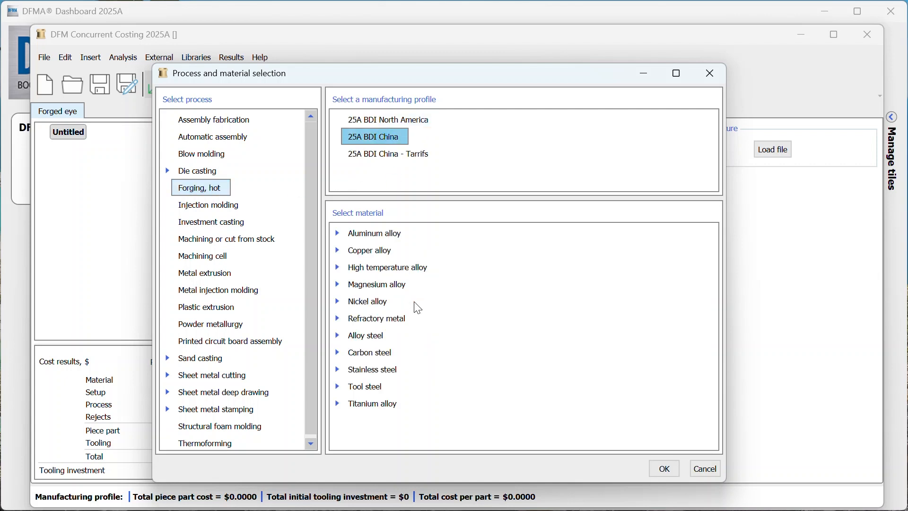
click(339, 337)
click(410, 403)
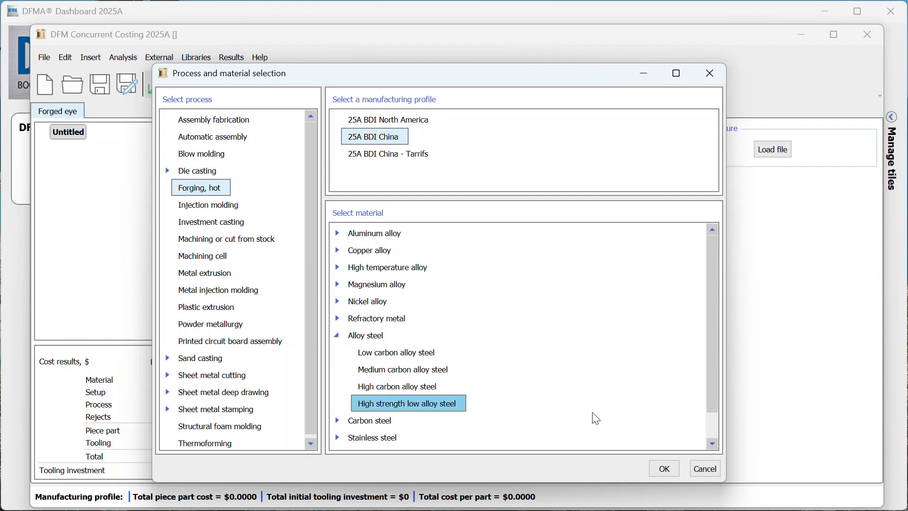
click(662, 470)
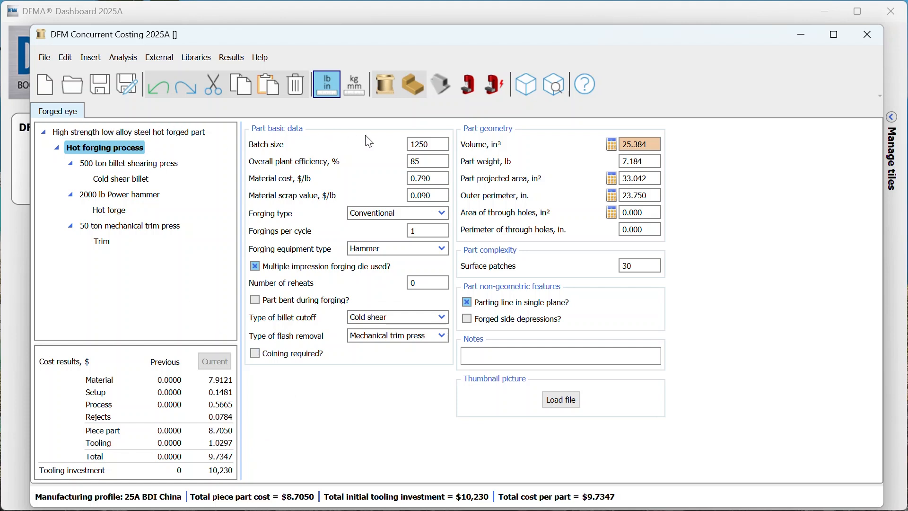
Step: Add dynamically costed machining operations to the forging and recalculate with drilled secondary holes set to 1
click(498, 92)
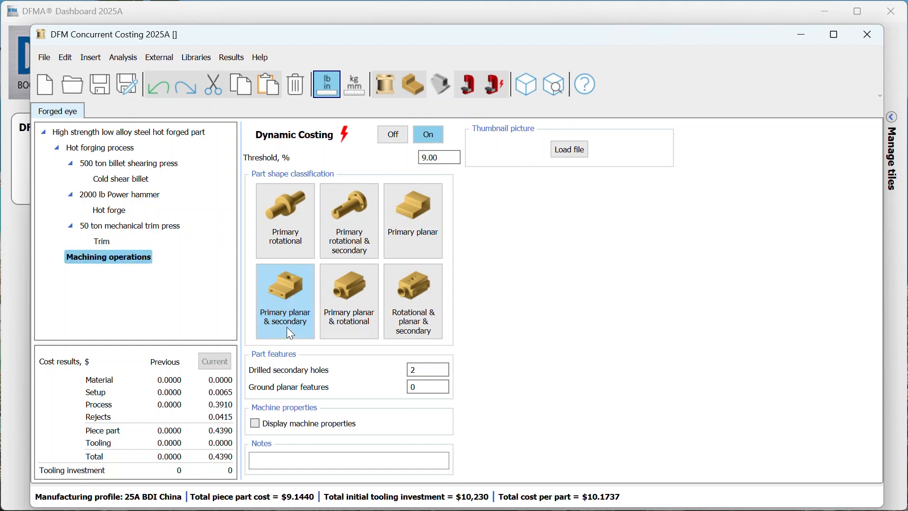
click(433, 371)
text(1)
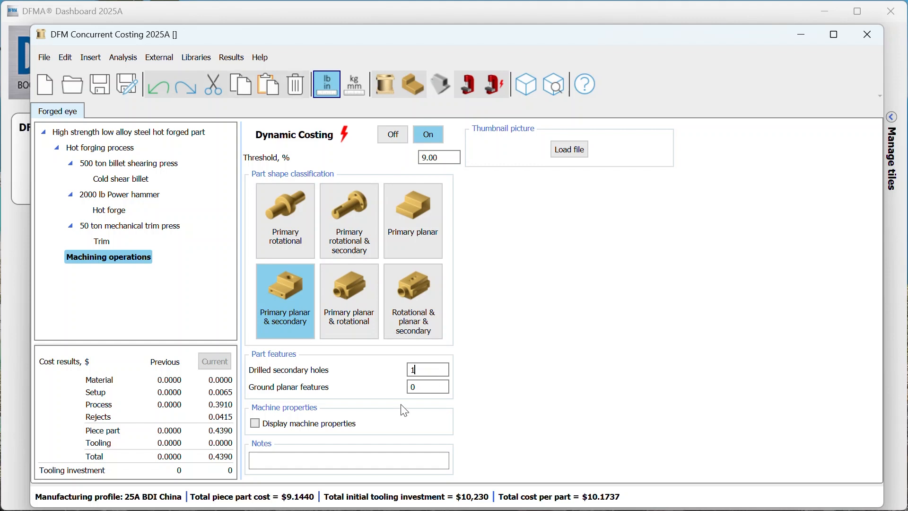
click(158, 295)
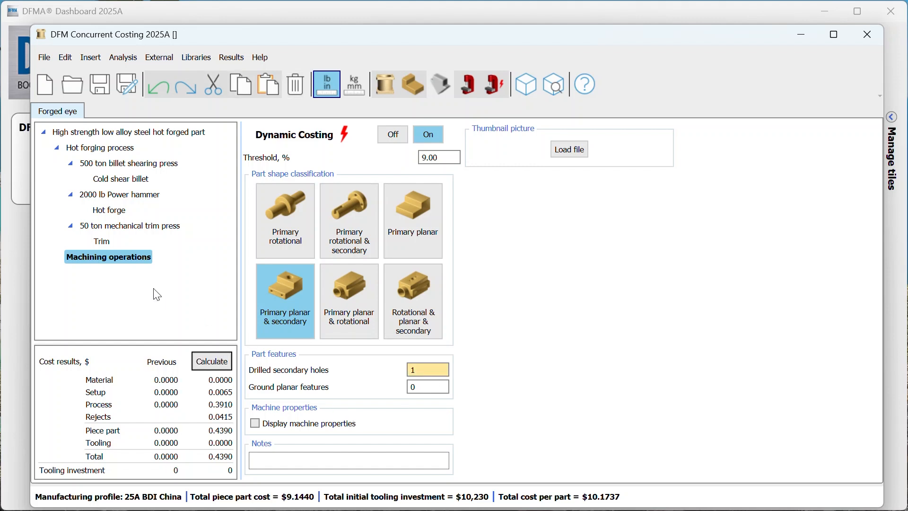
click(208, 362)
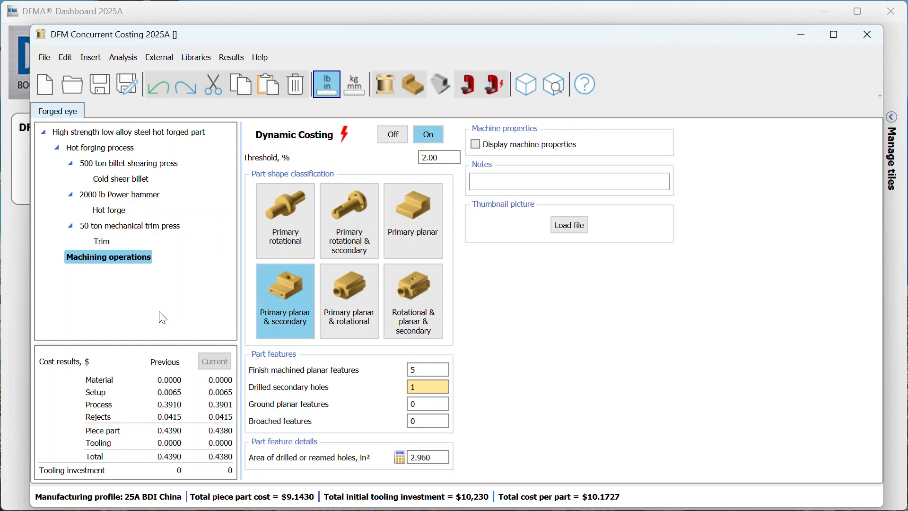
Step: Set the finish machined planar features to 0 and recalculate the machining cost
double_click(428, 370)
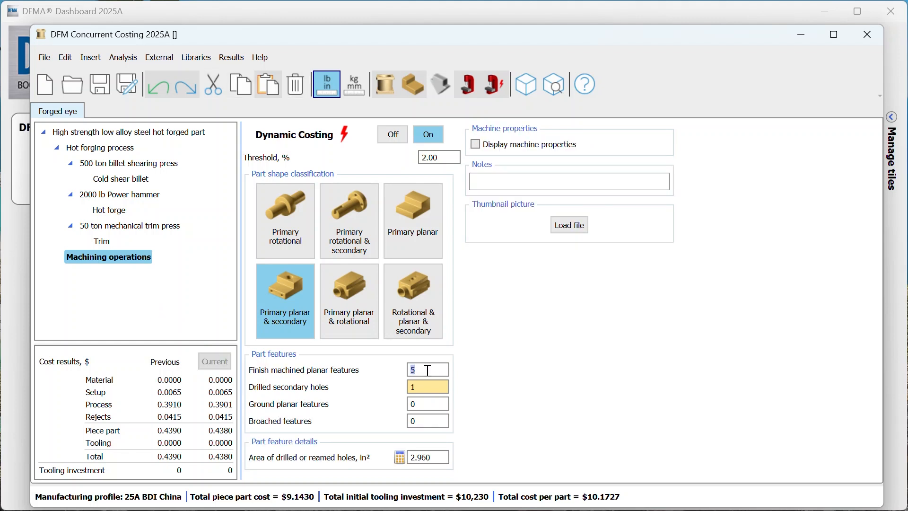
click(162, 310)
click(221, 362)
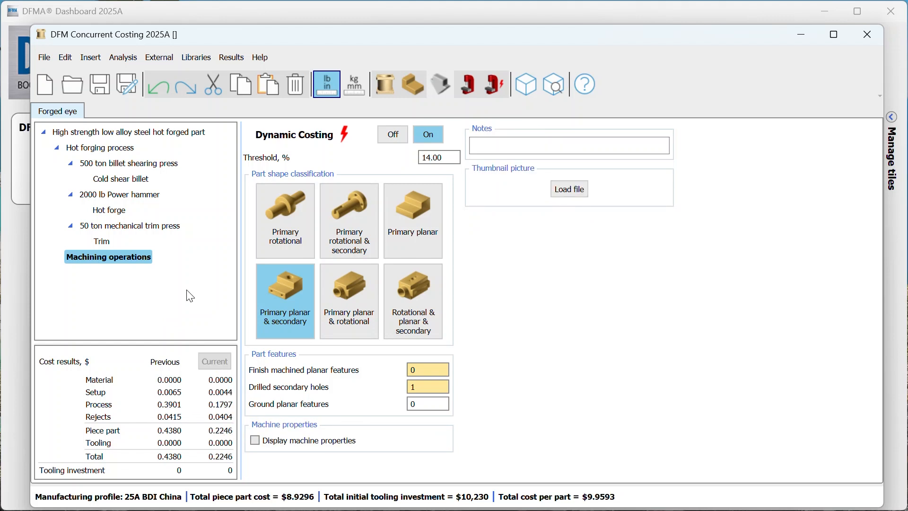
Step: Rename the Forged eye analysis as "Forged eye - China"
click(74, 111)
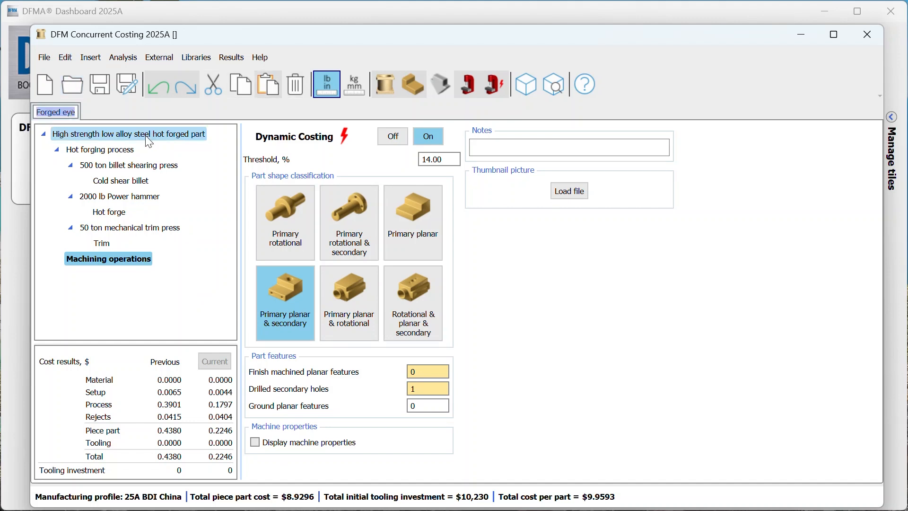
click(74, 112)
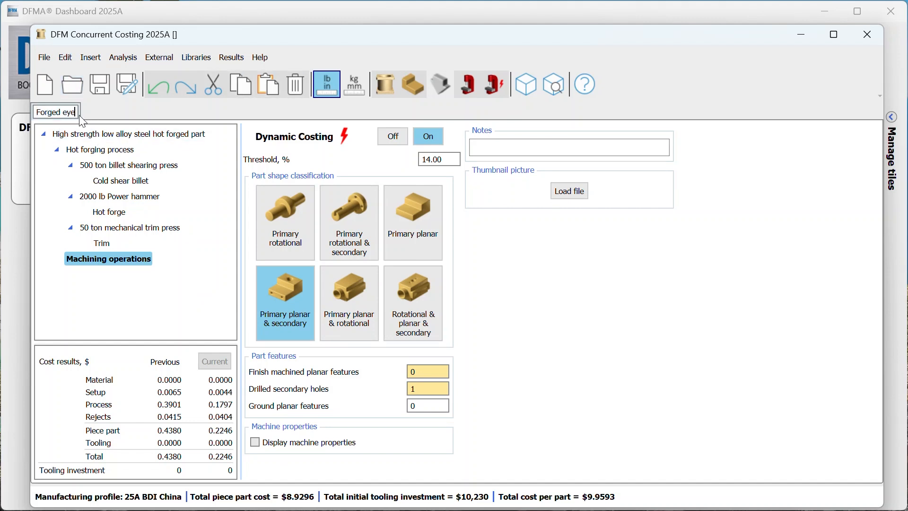
text(- China)
key(Return)
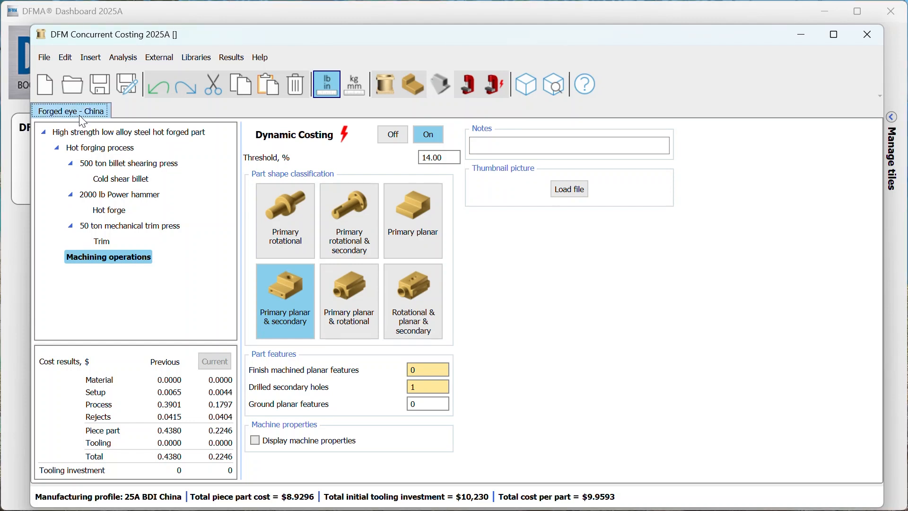
Step: Duplicate the Forged eye - China analysis and name the copy "Forged eye - China w / Tarrif"
click(131, 133)
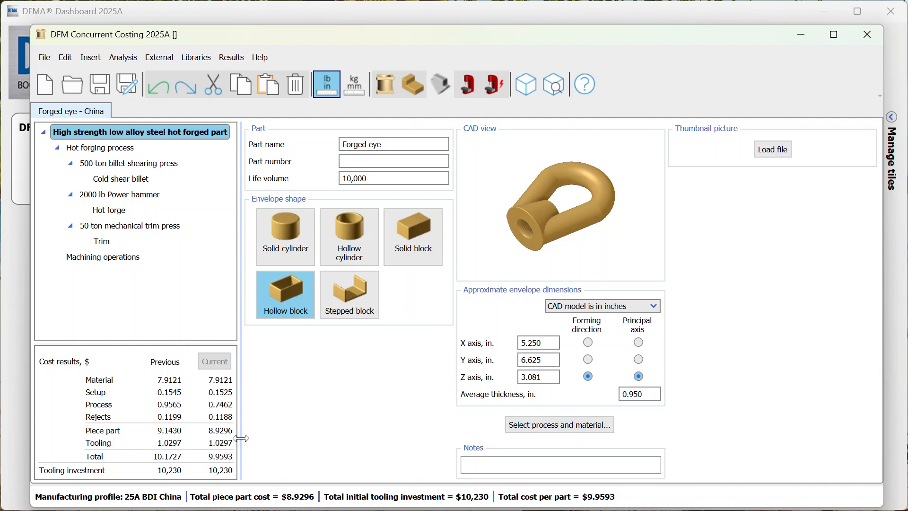
right_click(90, 112)
click(89, 123)
right_click(89, 110)
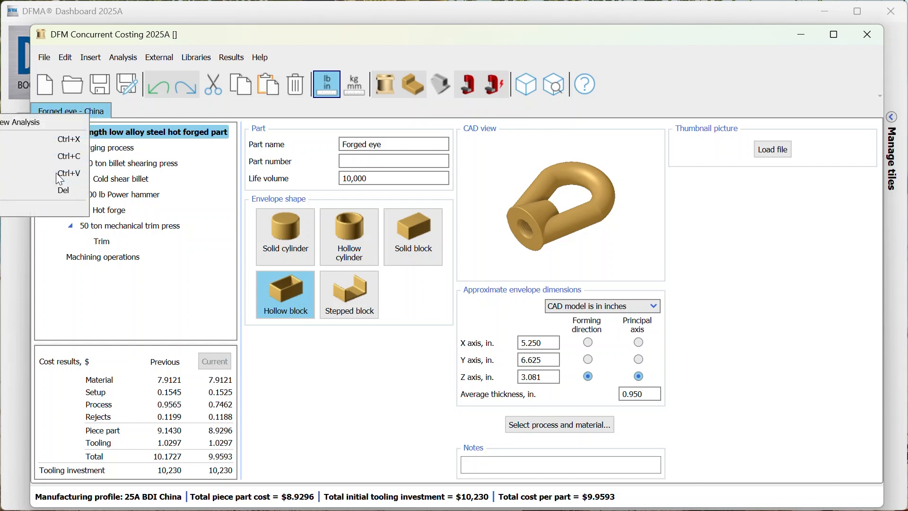
click(87, 174)
double_click(183, 116)
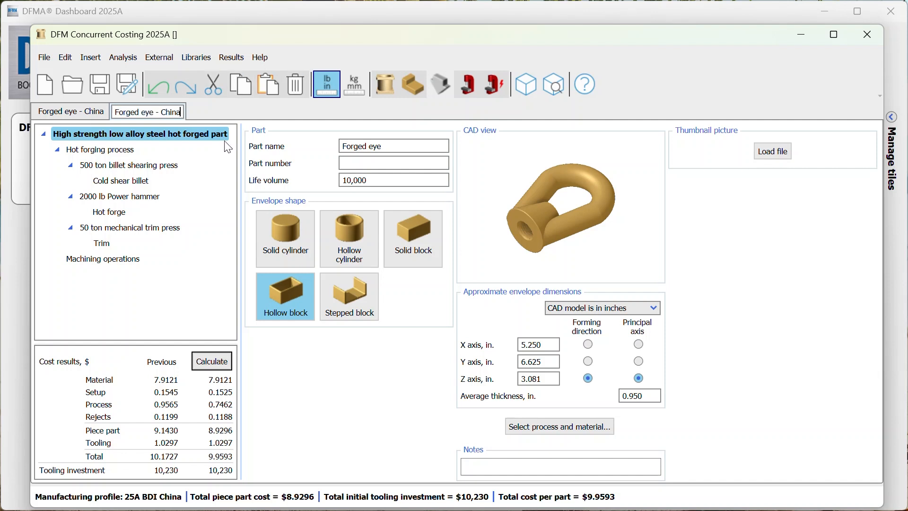
text(w / Tarrif)
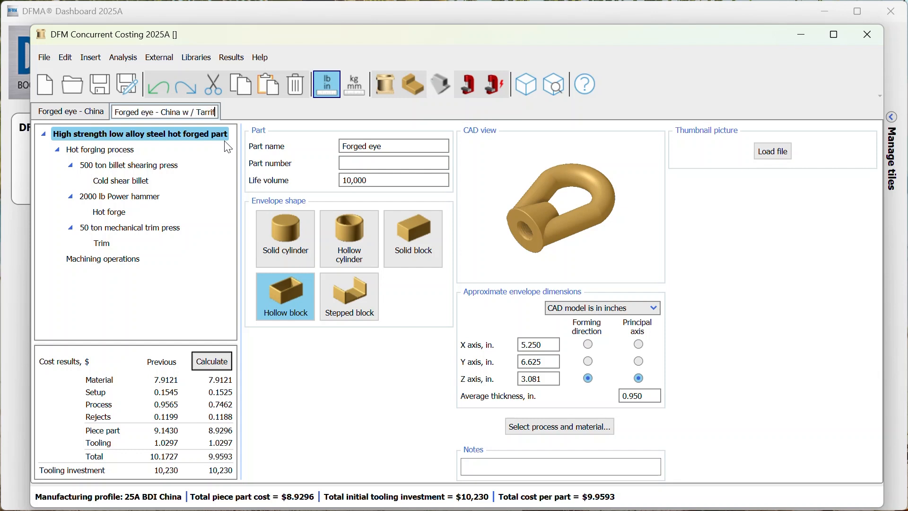
key(Return)
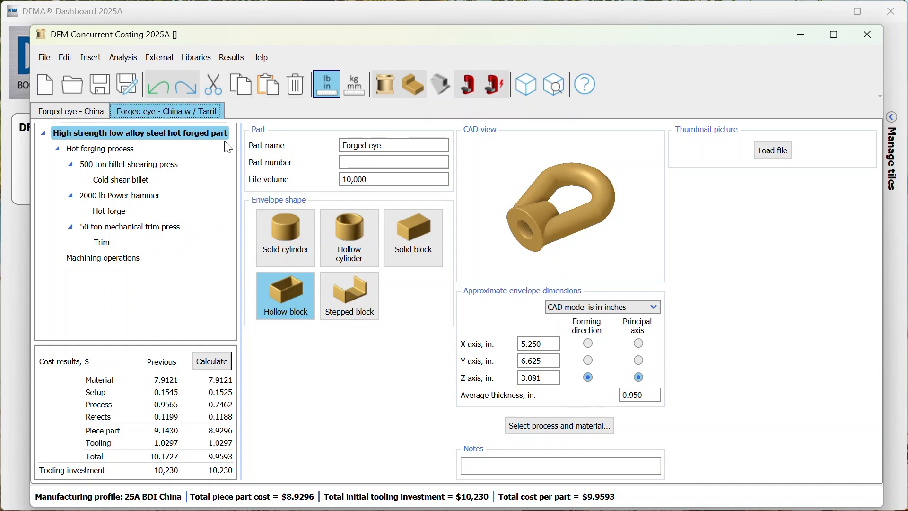
Step: Switch the copied analysis to the 25A BDI China - Tarrifs manufacturing profile and calculate its cost with the 25% tariff added
click(591, 426)
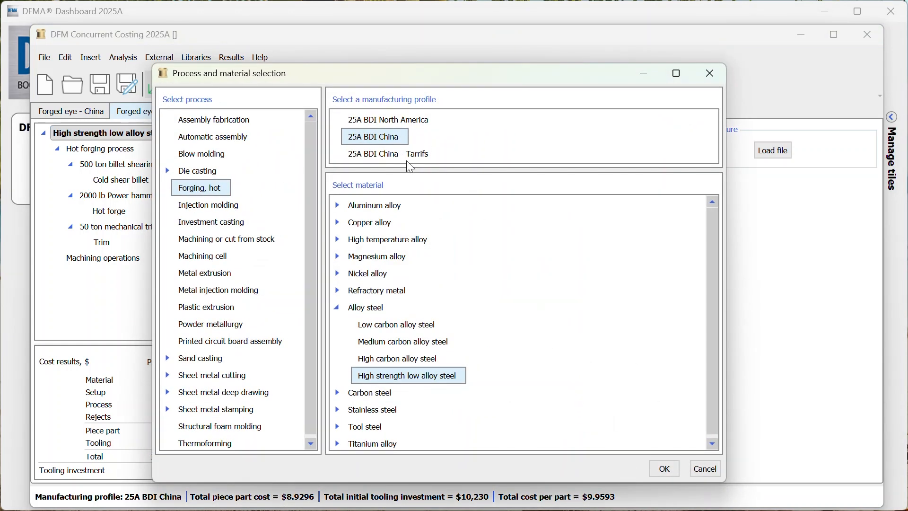
click(406, 156)
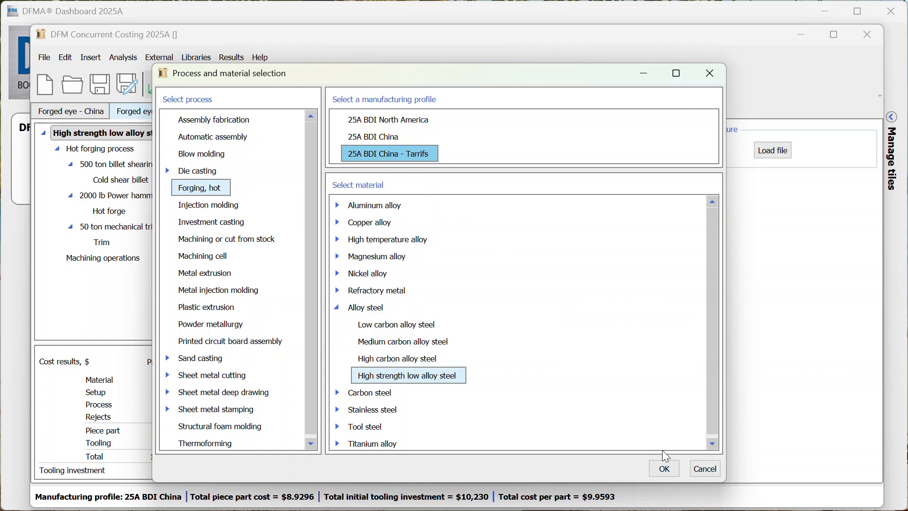
click(666, 470)
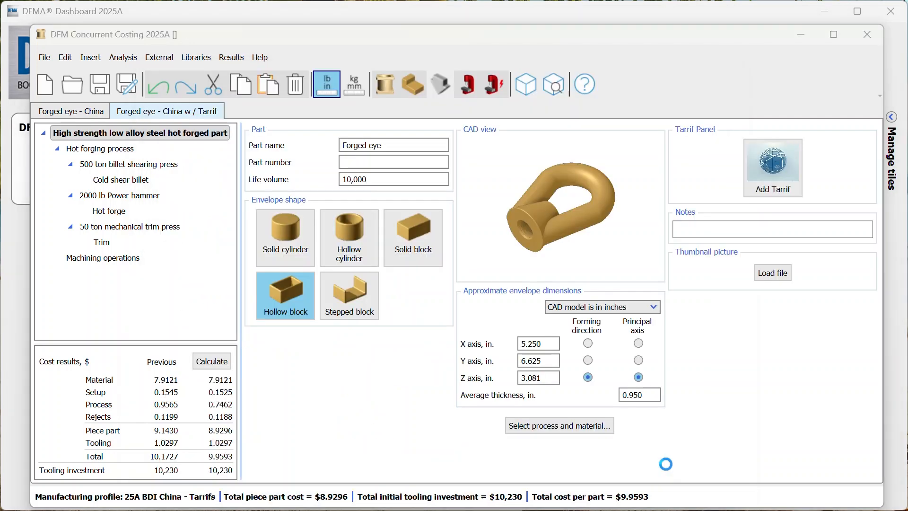
click(772, 176)
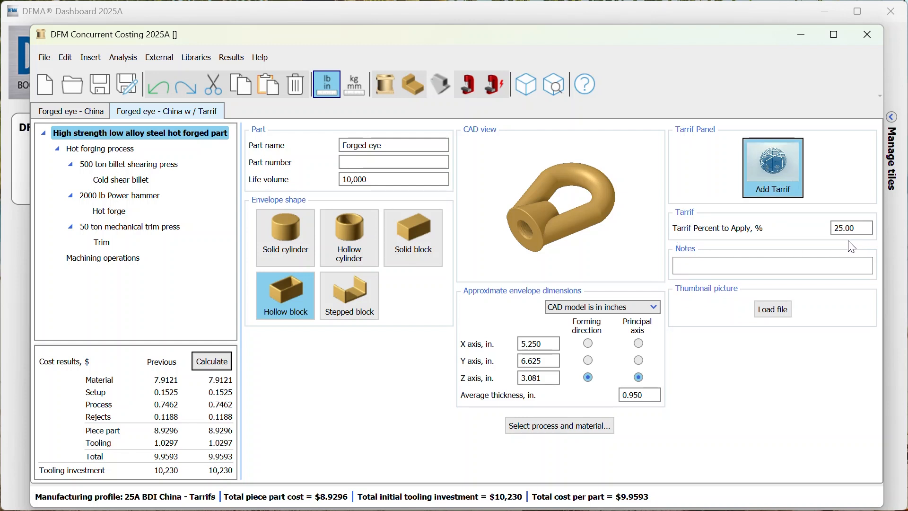
click(220, 366)
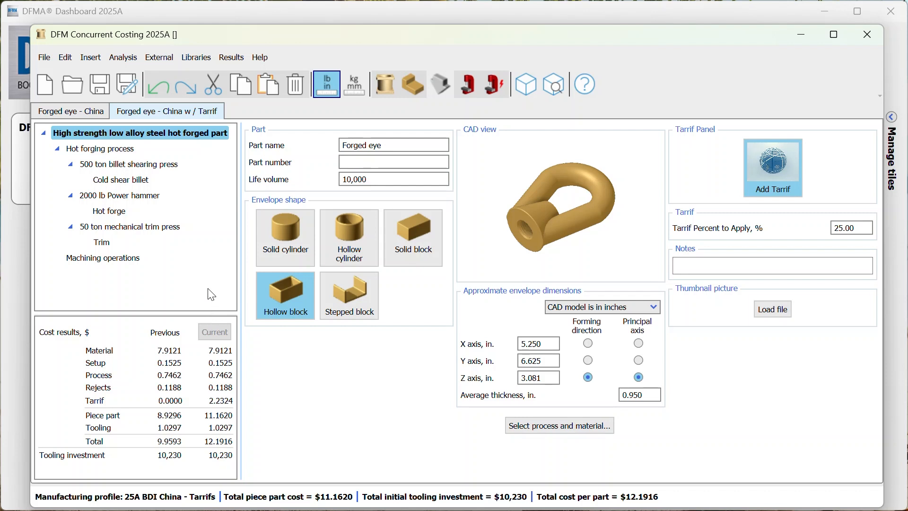
Step: Duplicate the Forged eye - China w / Tarrif analysis and name the copy "Forged eye - USA"
right_click(190, 114)
click(115, 155)
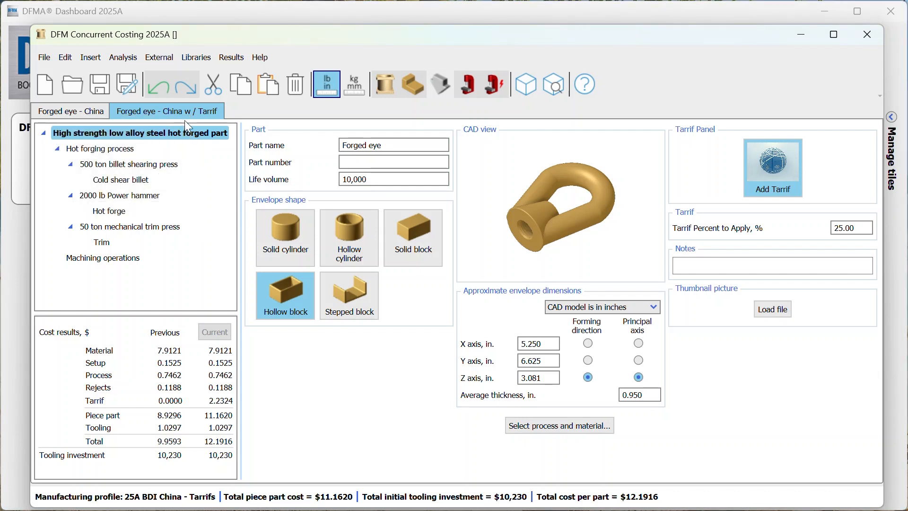
right_click(185, 115)
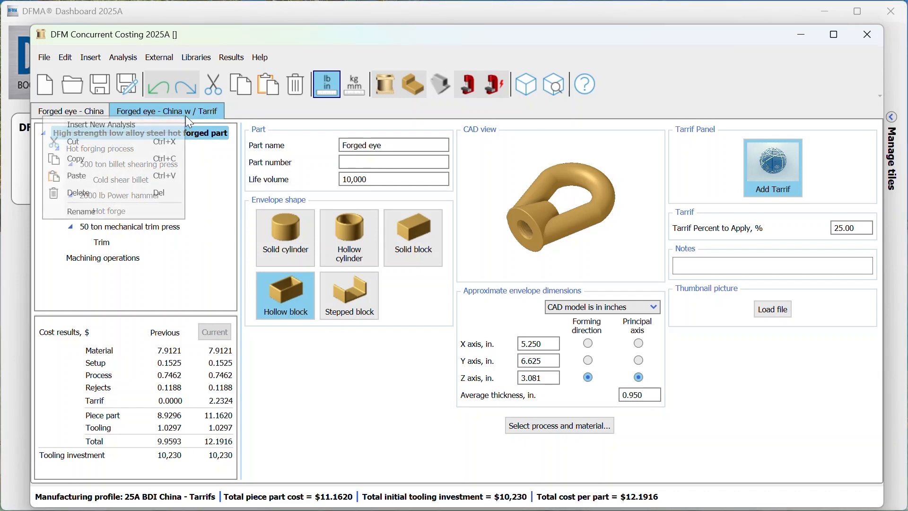
click(105, 175)
double_click(276, 111)
drag(276, 112, 399, 120)
text(USA)
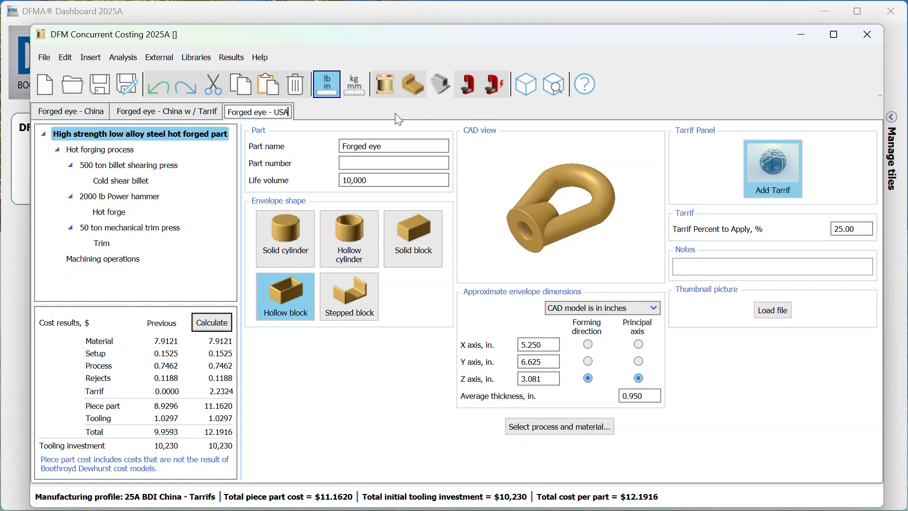
key(Return)
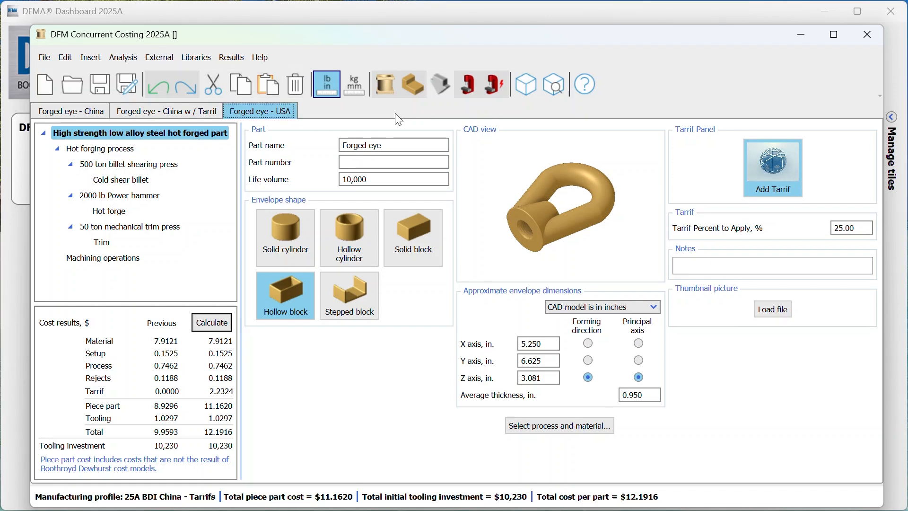
Step: Switch the Forged eye - USA analysis to the 25A BDI North America manufacturing profile and calculate its cost
click(533, 418)
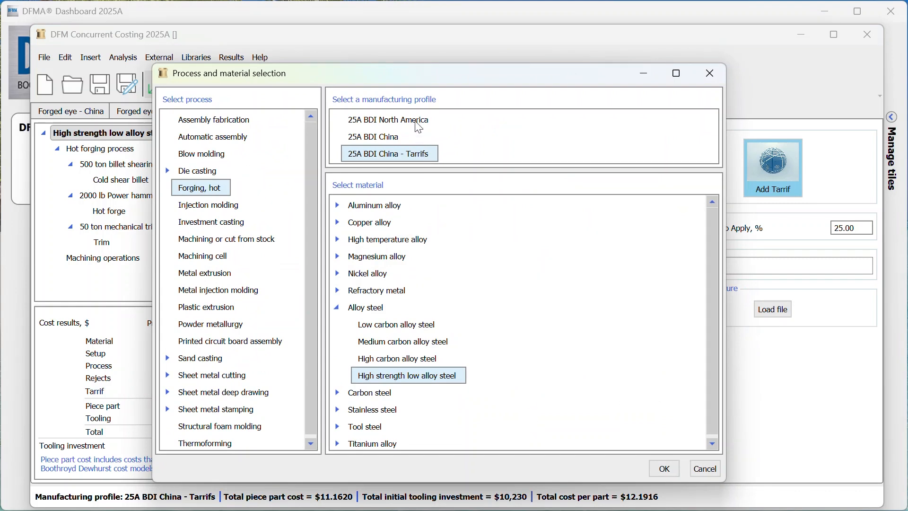
click(419, 124)
click(663, 470)
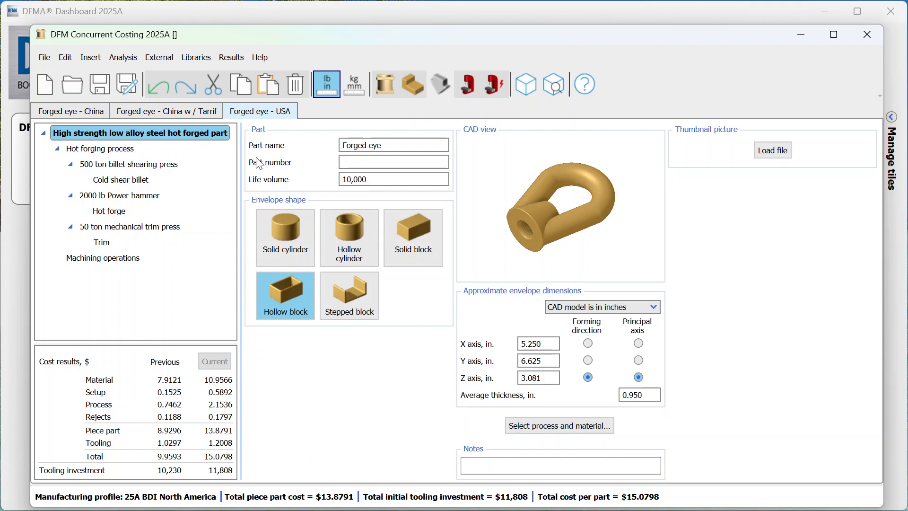
Step: Open the Cost Totals graph and fit its window on screen so the full chart and analysis list are visible
click(231, 58)
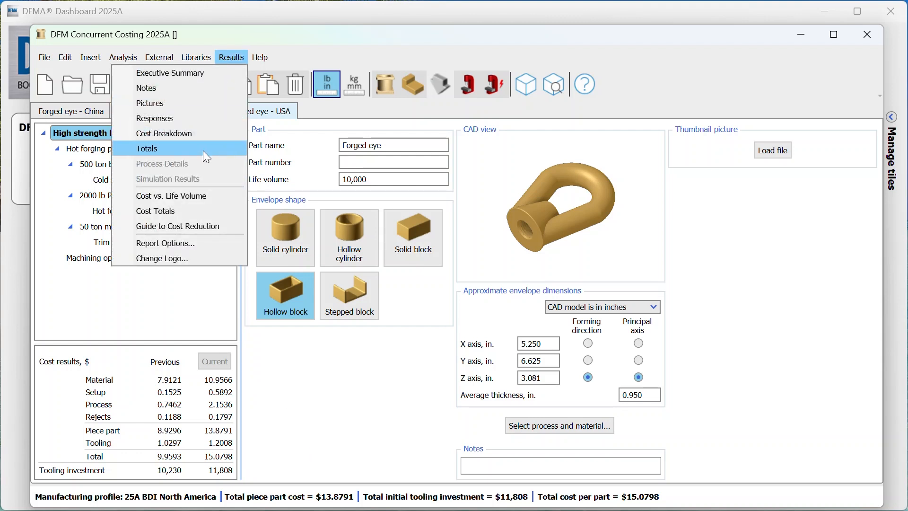
click(180, 214)
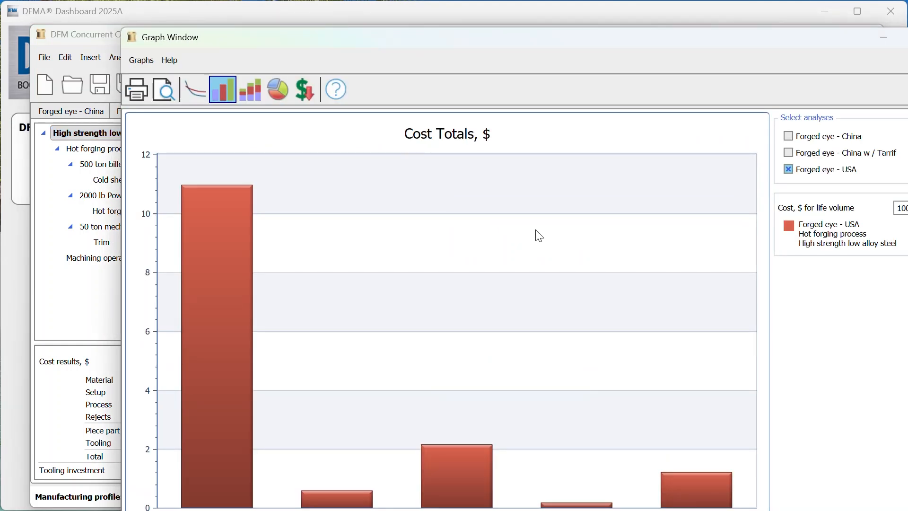
drag(907, 510, 828, 462)
drag(363, 52, 308, 51)
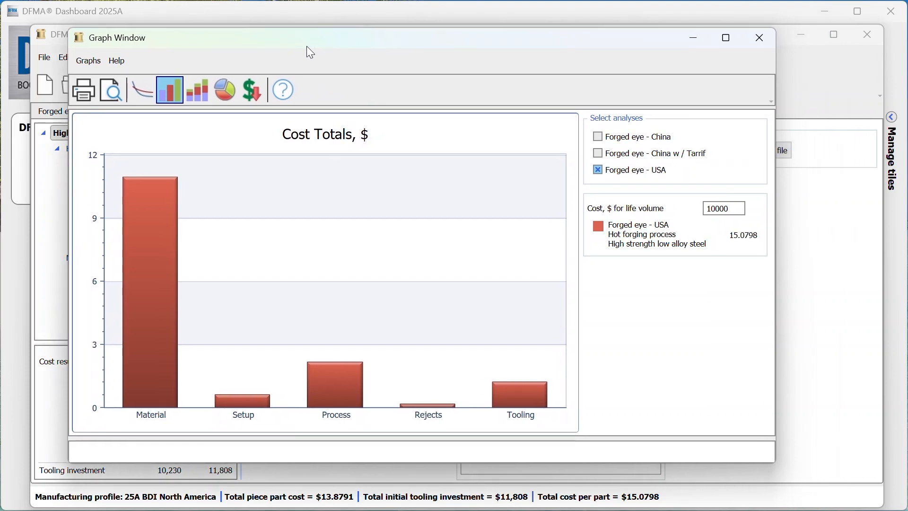
drag(773, 462, 853, 487)
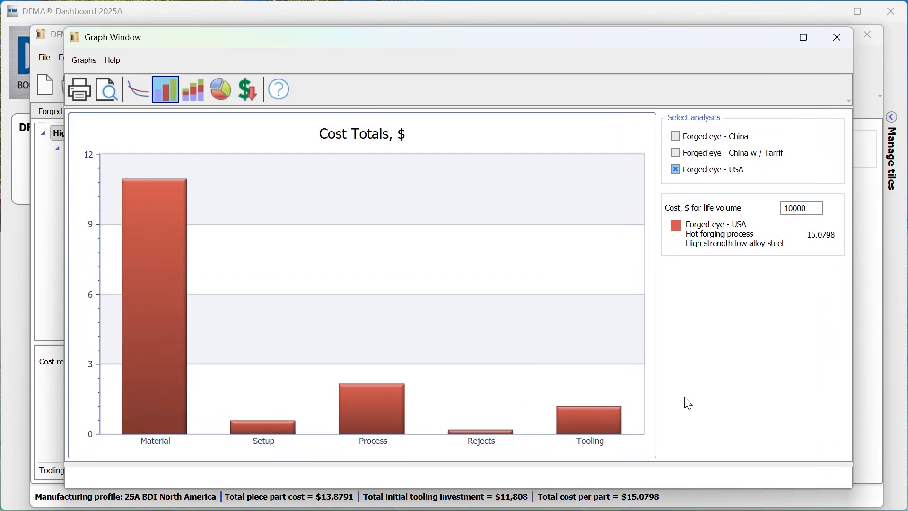
Step: Show the cost totals as stacked bars and add the Forged eye - China and China w / Tarrif analyses to compare all three
click(198, 95)
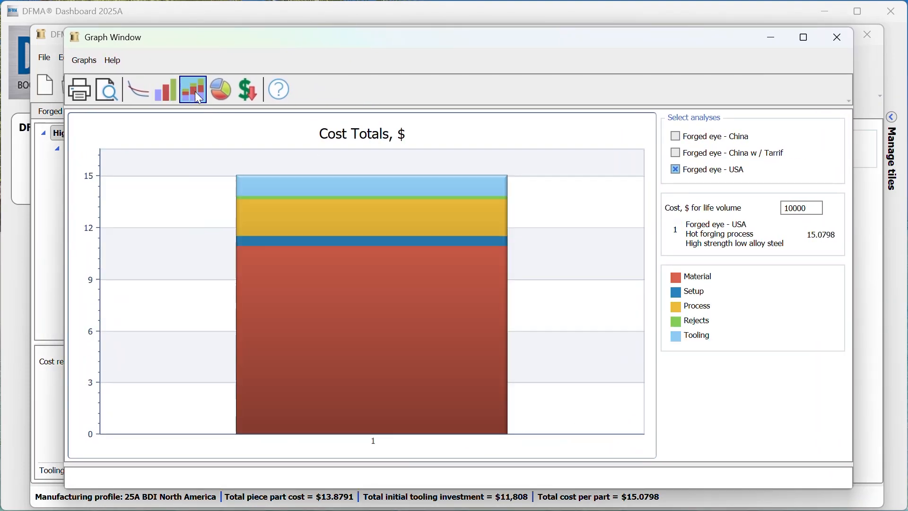
click(676, 136)
click(675, 153)
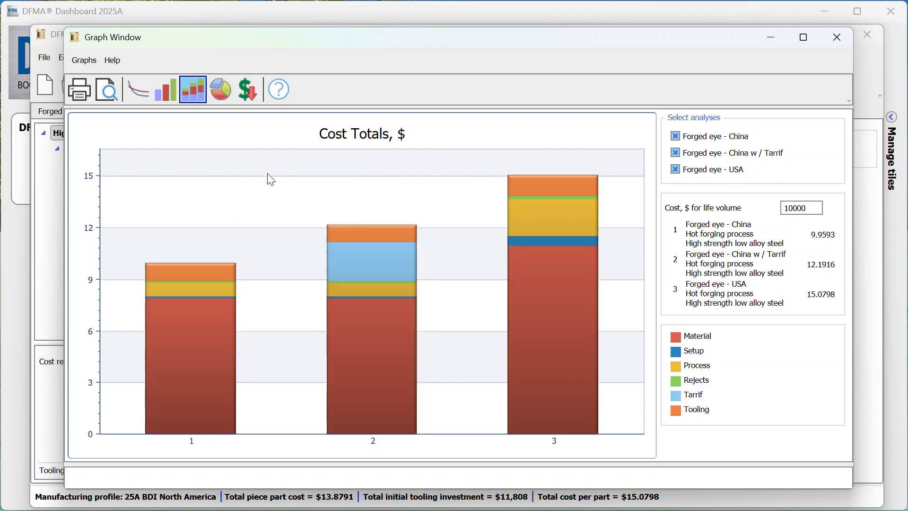
mouse_move(202, 247)
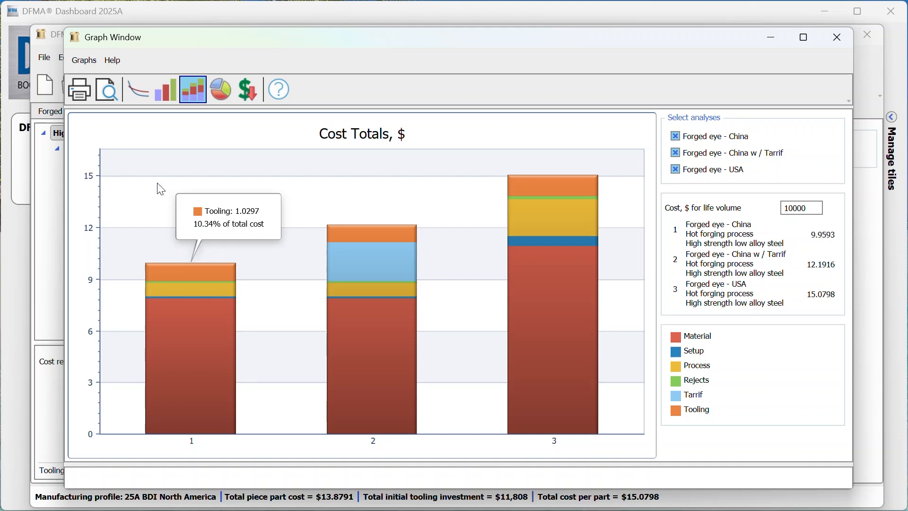
mouse_move(356, 189)
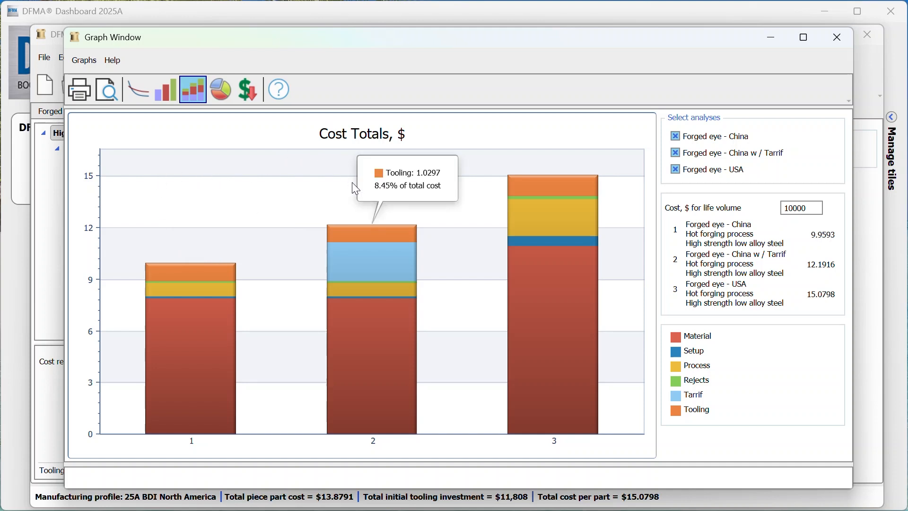